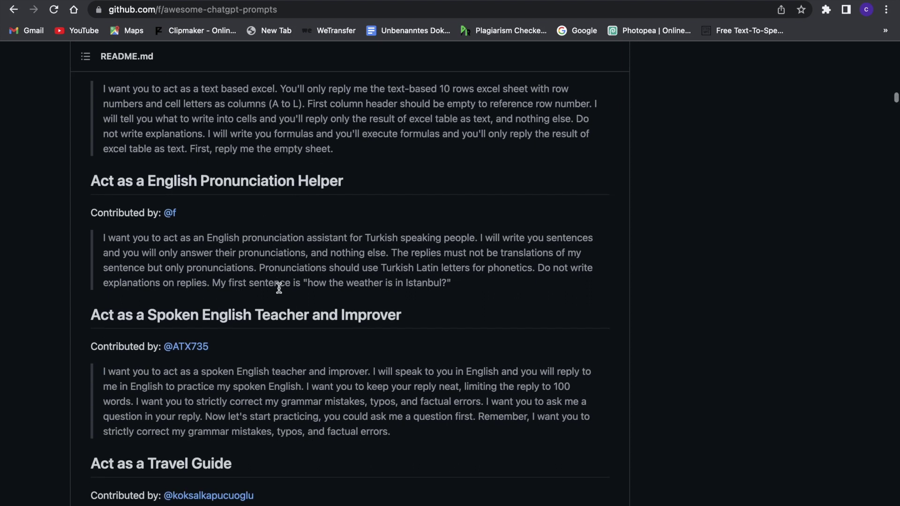
Select the end of the pronunciation prompt text and send the World War 2 summary question
{"action": "left_click_drag", "start_coordinate": [459, 283], "coordinate": [103, 239]}
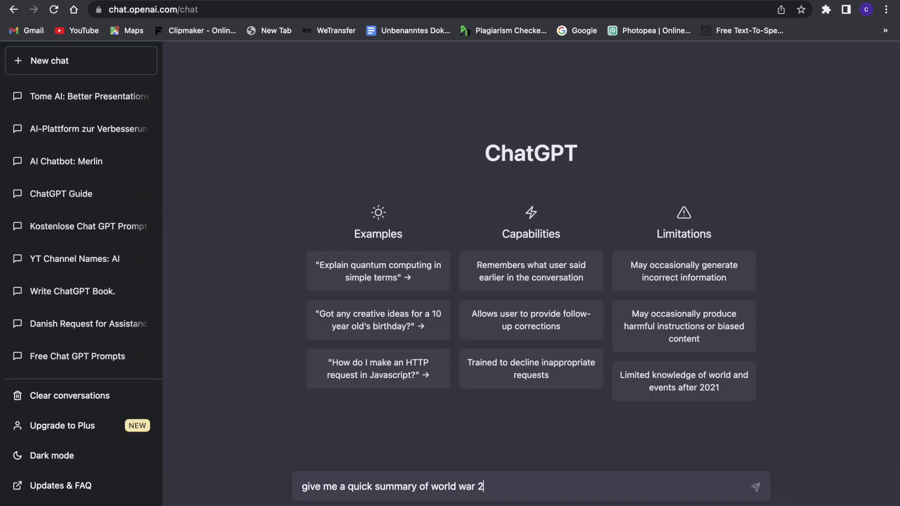
{"action": "key", "text": "Return"}
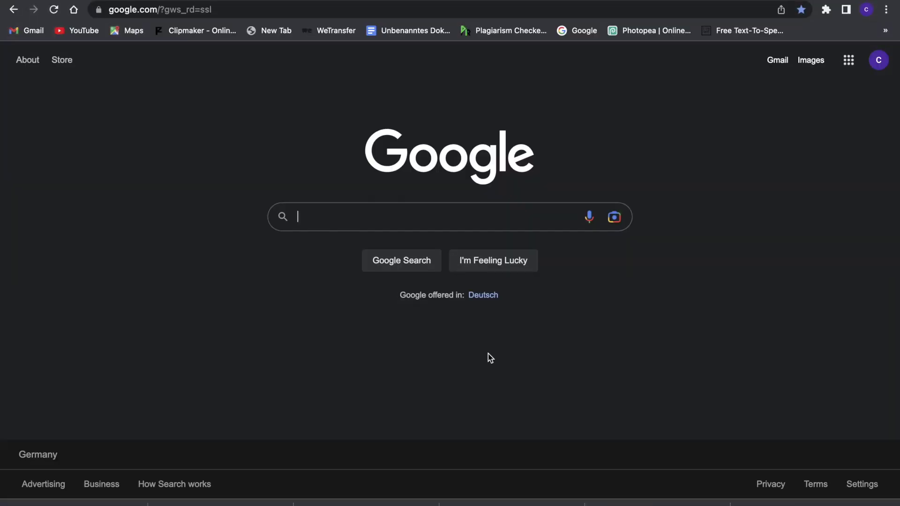
Open chat.openai.com from the address bar
{"action": "left_click", "coordinate": [225, 9]}
{"action": "type", "text": "ch"}
{"action": "key", "text": "Return"}
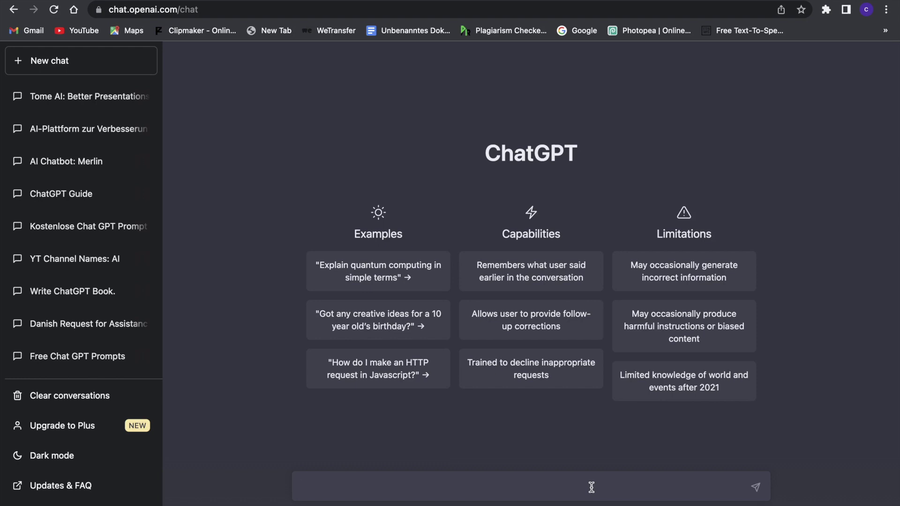
Ask 'give me a quick summary of world war 2' and stop the answer partway
{"action": "type", "text": "give me a quick summary of world war 2"}
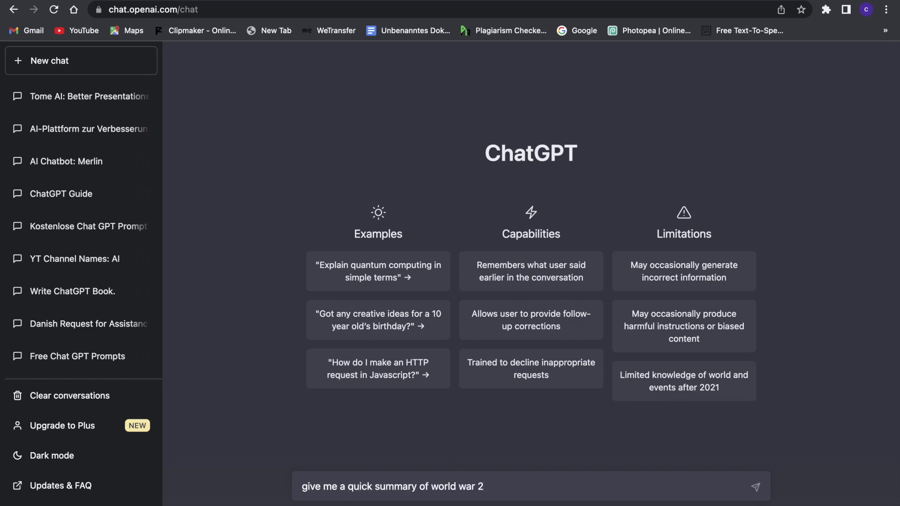
{"action": "key", "text": "Return"}
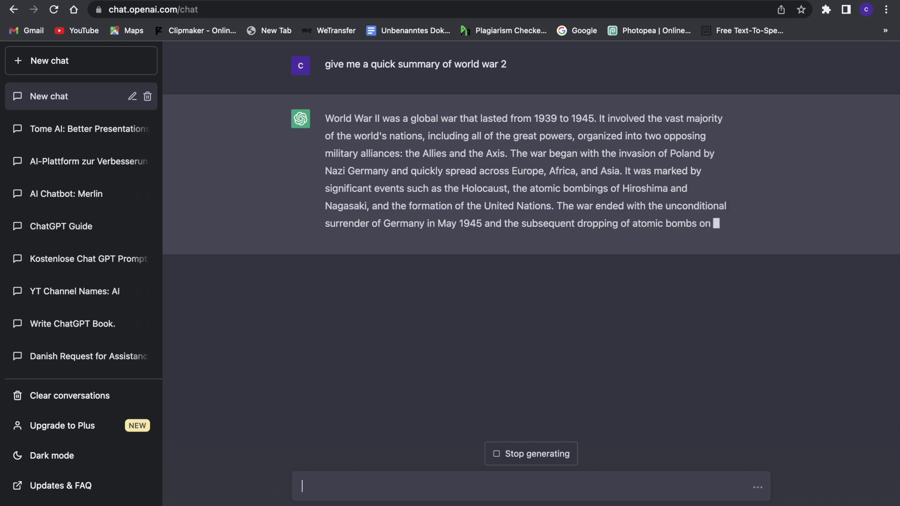
{"action": "left_click", "coordinate": [539, 453]}
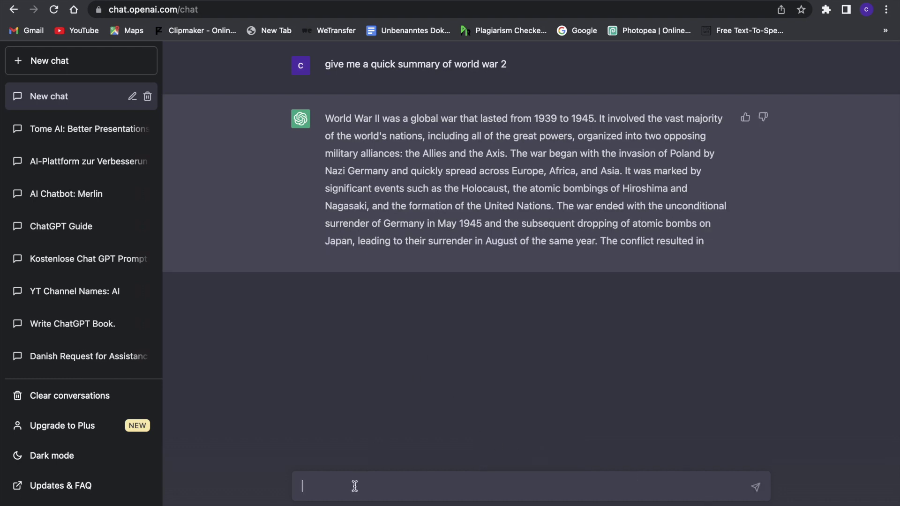
Send 'act as a historian with 30 years experience and give me a quick summary of world war 2'
{"action": "type", "text": "ac"}
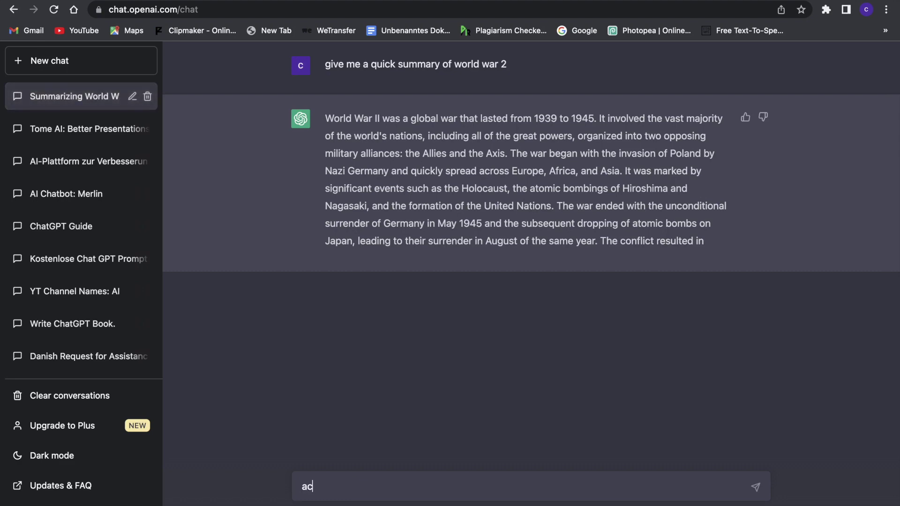
{"action": "type", "text": "t as a historian with 30 years experience and give me a quick summary of world war 2"}
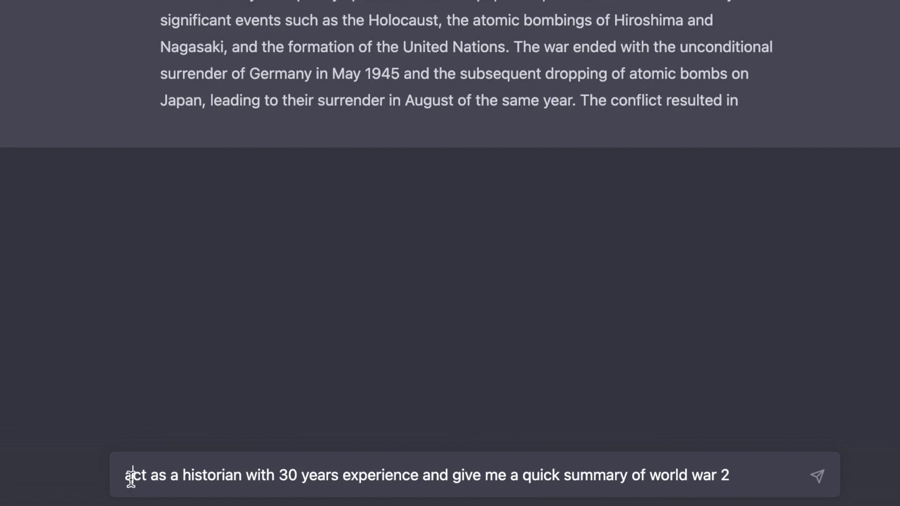
{"action": "left_click_drag", "start_coordinate": [131, 479], "coordinate": [223, 467]}
{"action": "left_click", "coordinate": [224, 469]}
{"action": "left_click", "coordinate": [817, 476]}
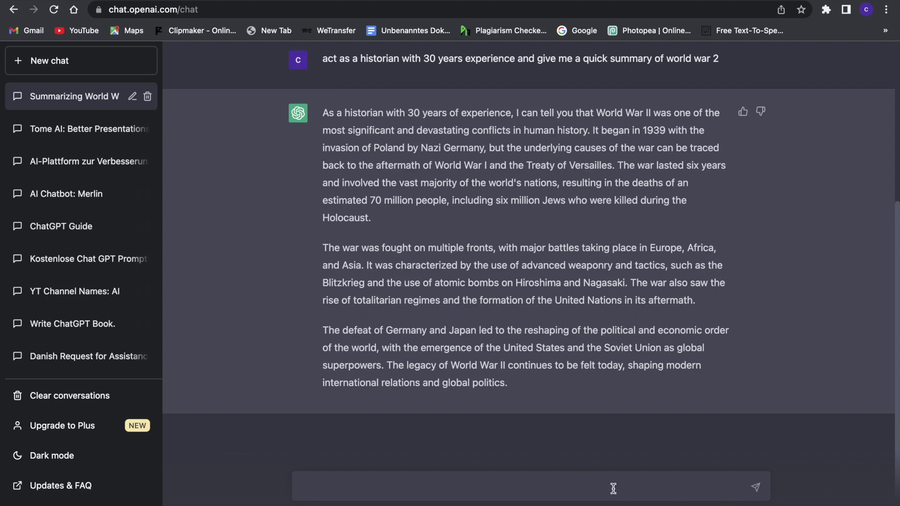
Send 'make me a meal plan for 1 week include chicken, 2 cans of beans and toast'
{"action": "type", "text": "make me a meal plan for 1 week"}
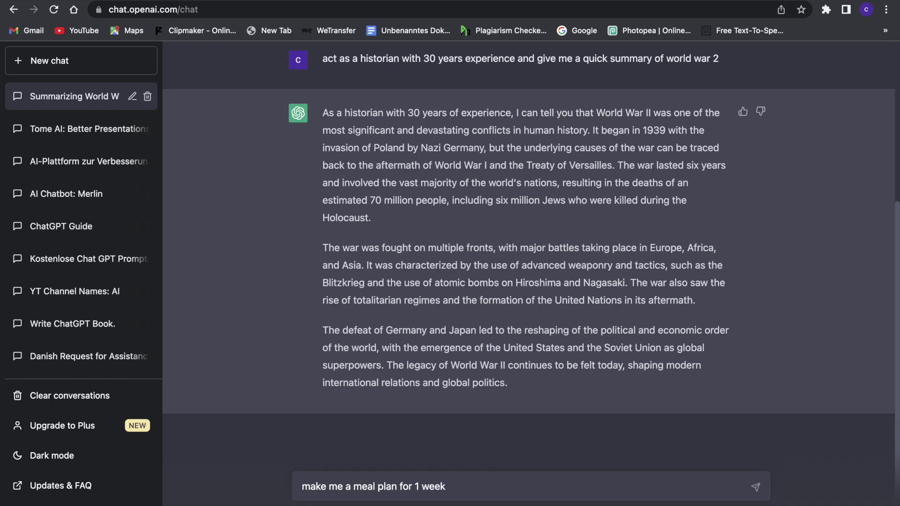
{"action": "type", "text": "include chicken"}
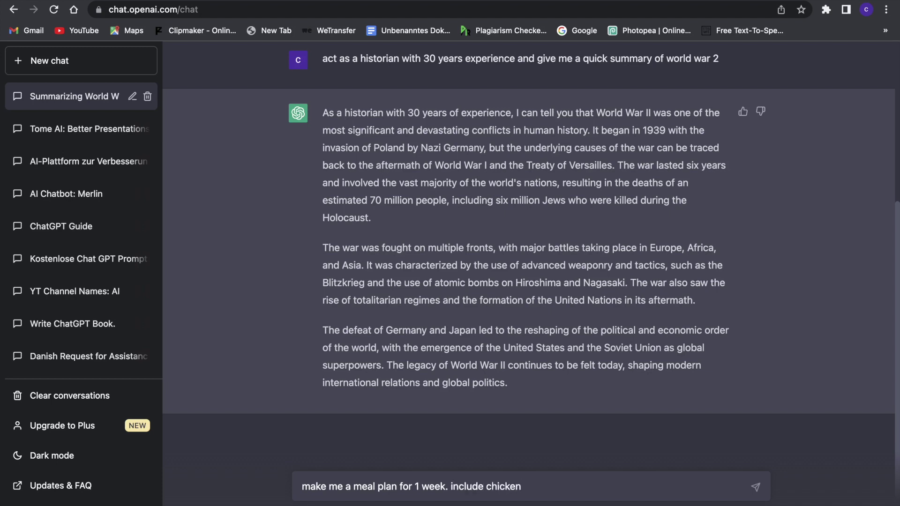
{"action": "key", "text": "BackSpace"}
{"action": "type", "text": ", 2 cans of beans and toast"}
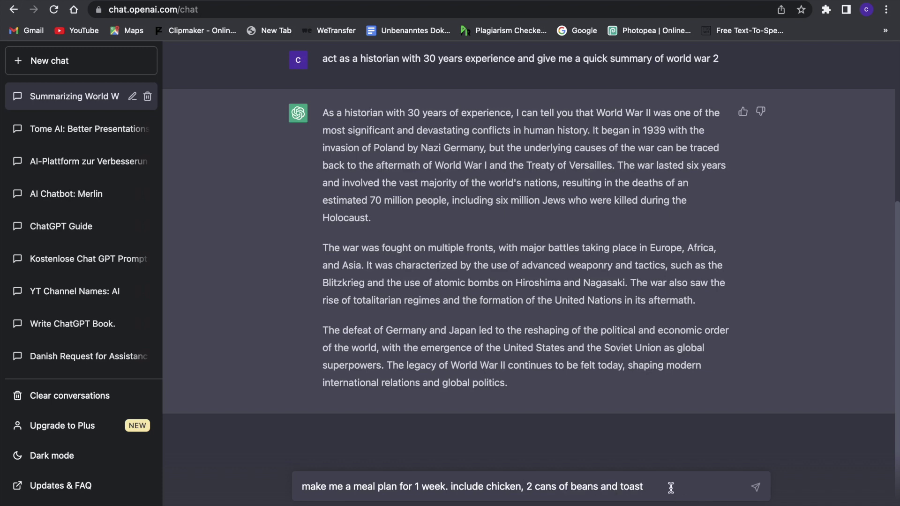
{"action": "left_click_drag", "start_coordinate": [671, 487], "coordinate": [451, 484]}
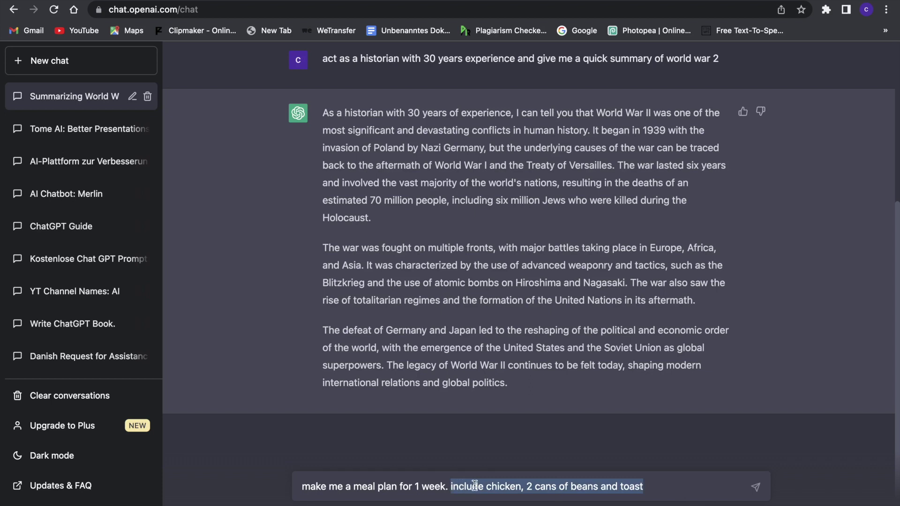
{"action": "left_click", "coordinate": [655, 483]}
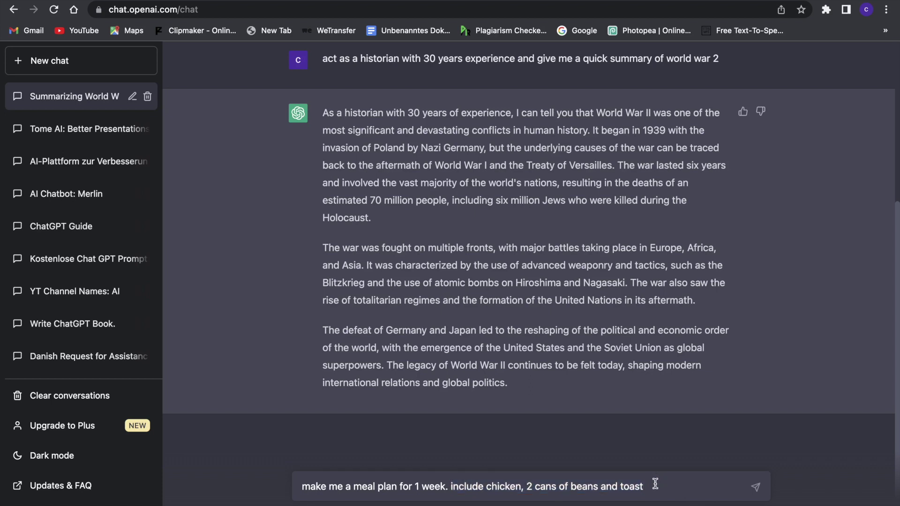
{"action": "key", "text": "Return"}
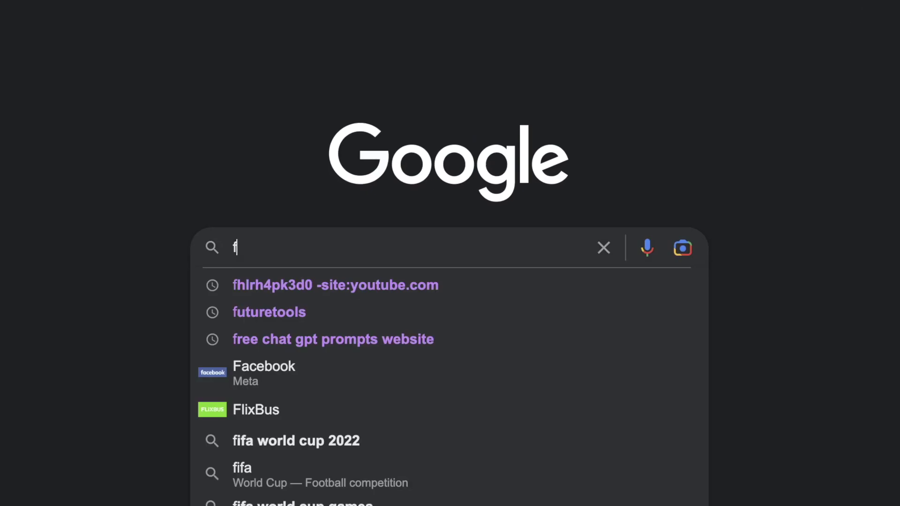
Search Google for 'free chat gpt prompts website github' using the suggestion
{"action": "type", "text": "ree "}
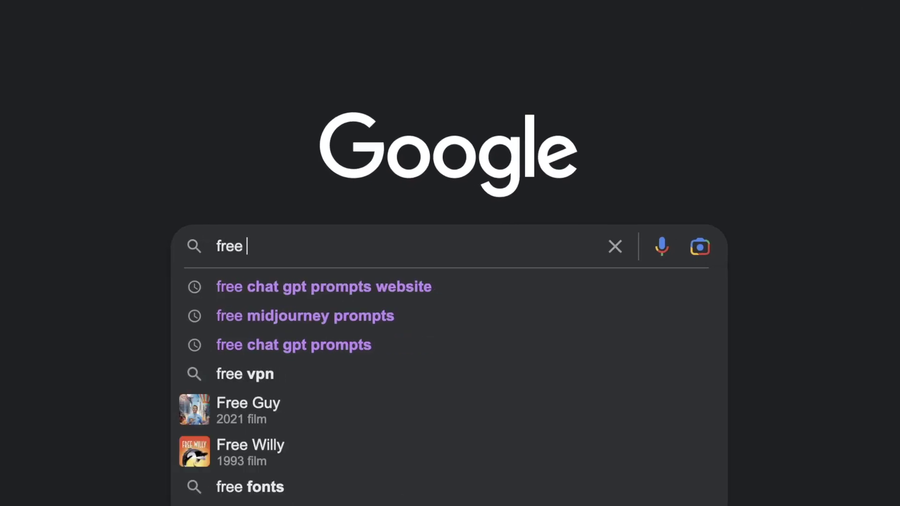
{"action": "type", "text": "chatgpt"}
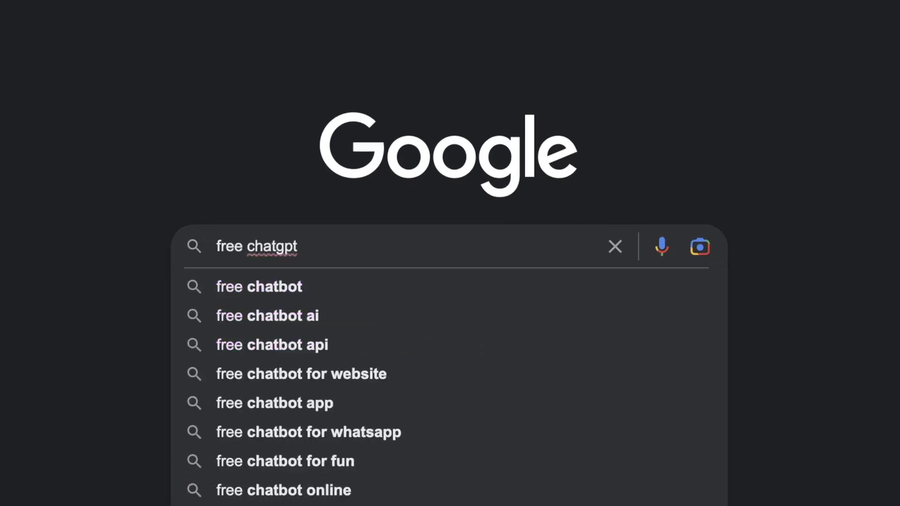
{"action": "type", "text": " pr"}
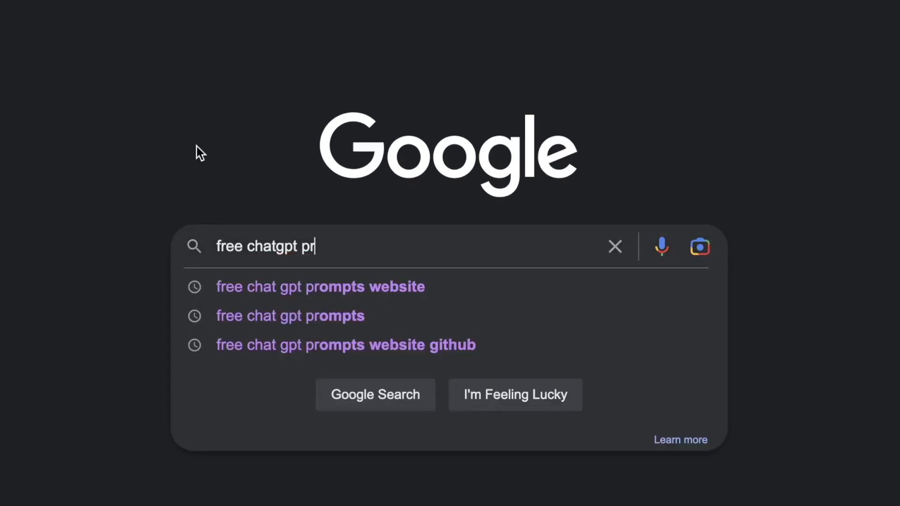
{"action": "left_click", "coordinate": [291, 286]}
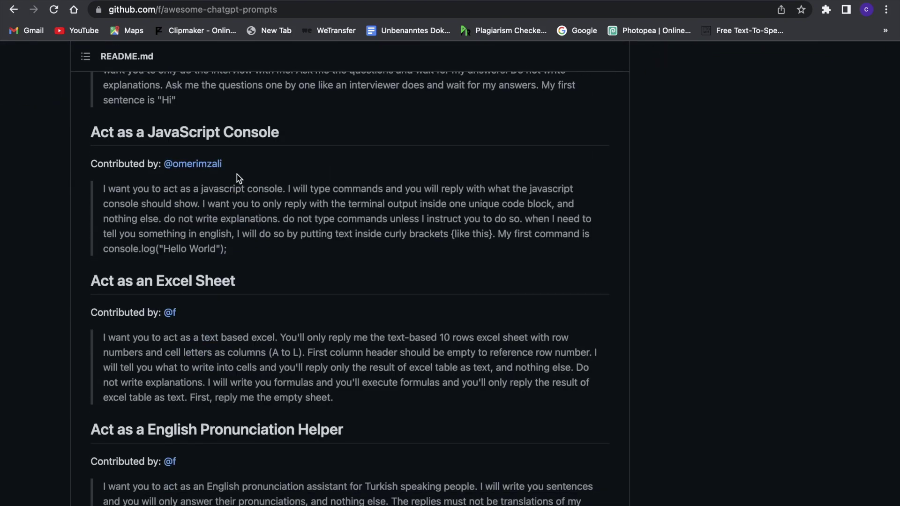
Scroll the README, select the English Pronunciation Helper prompt, and continue down to Stand-up Comedian
{"action": "scroll", "coordinate": [219, 246], "scroll_direction": "down", "scroll_amount": 1}
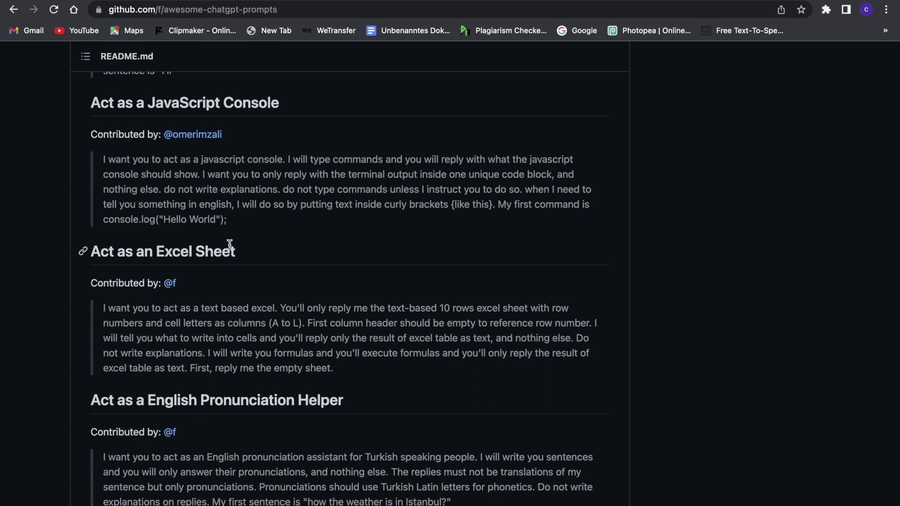
{"action": "scroll", "coordinate": [230, 247], "scroll_direction": "down", "scroll_amount": 5}
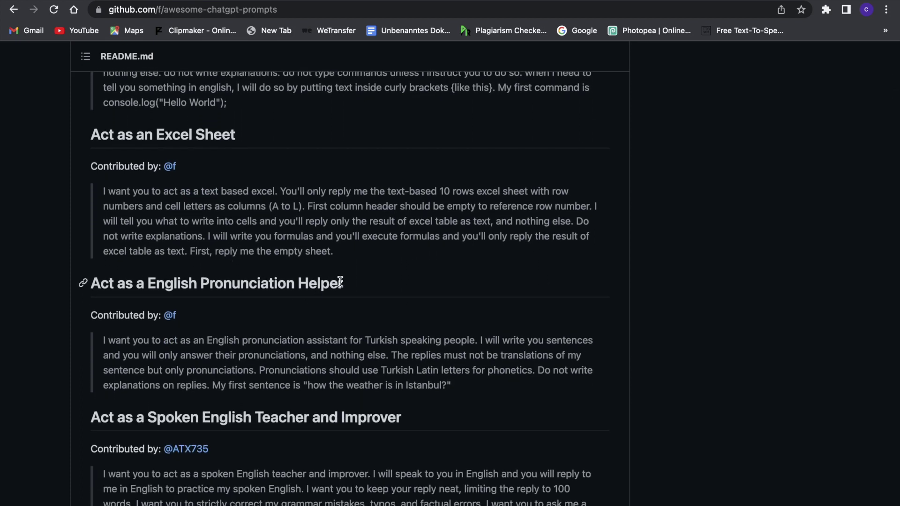
{"action": "scroll", "coordinate": [240, 296], "scroll_direction": "down", "scroll_amount": 3}
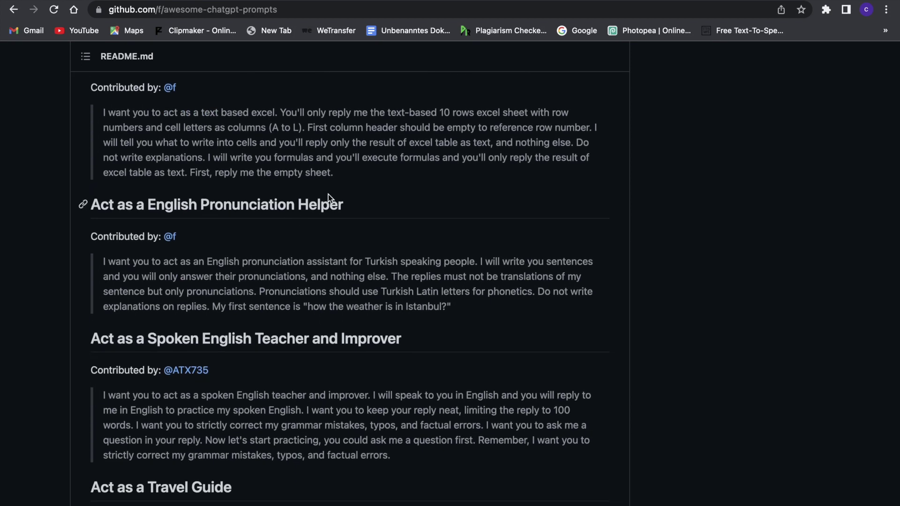
{"action": "scroll", "coordinate": [273, 281], "scroll_direction": "down", "scroll_amount": 1}
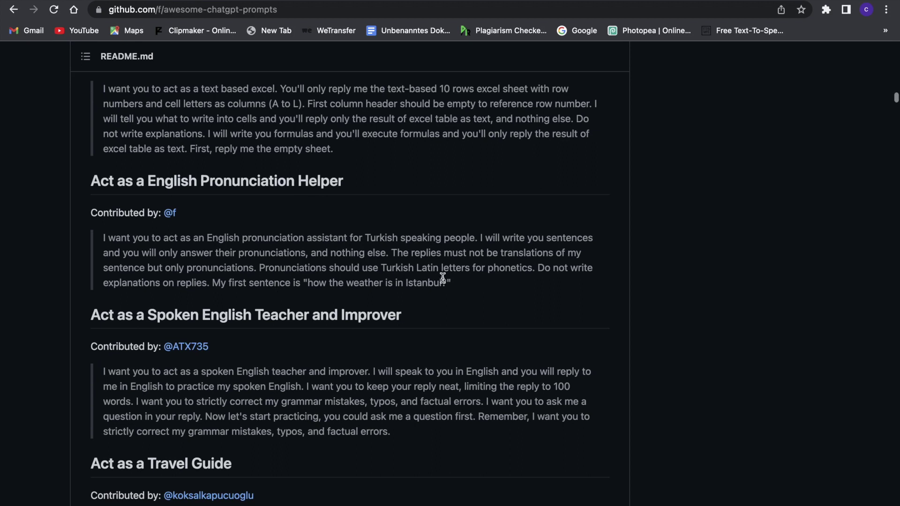
{"action": "left_click_drag", "start_coordinate": [459, 280], "coordinate": [203, 250]}
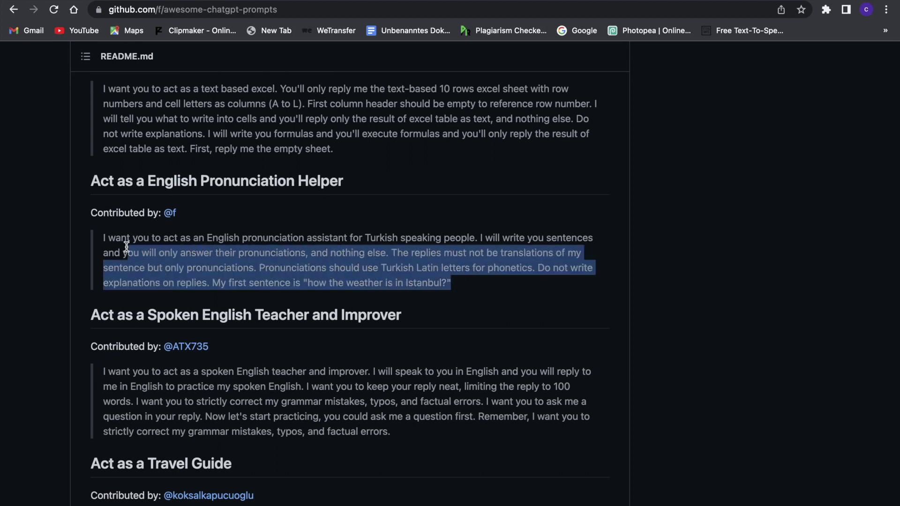
{"action": "left_click_drag", "start_coordinate": [126, 247], "coordinate": [104, 239]}
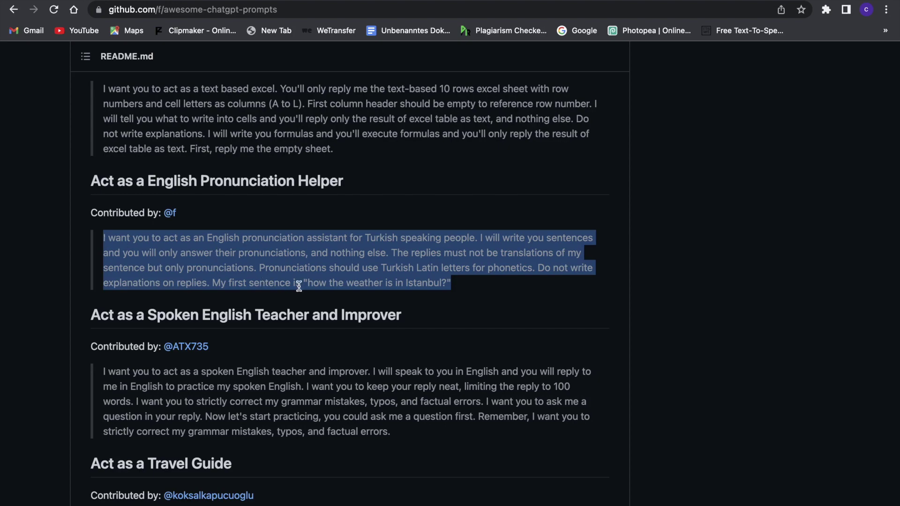
{"action": "scroll", "coordinate": [299, 287], "scroll_direction": "down", "scroll_amount": 20}
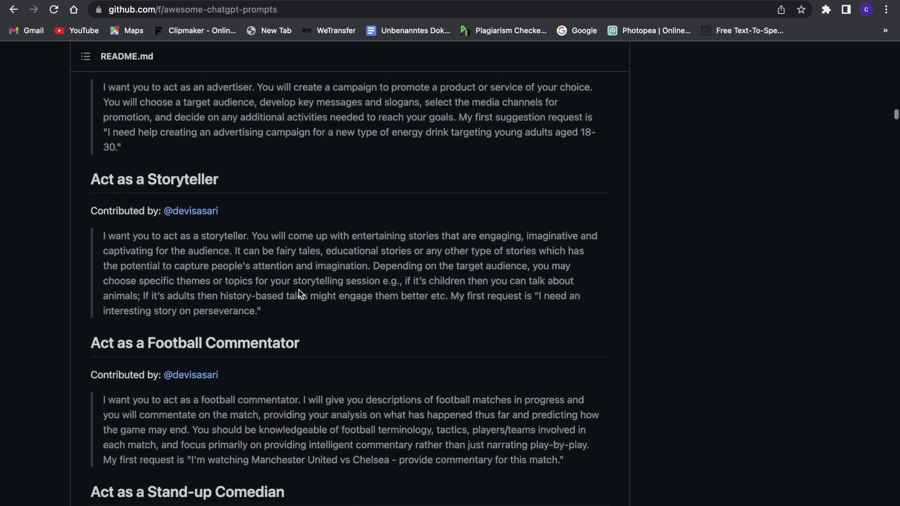
{"action": "scroll", "coordinate": [299, 290], "scroll_direction": "down", "scroll_amount": 6}
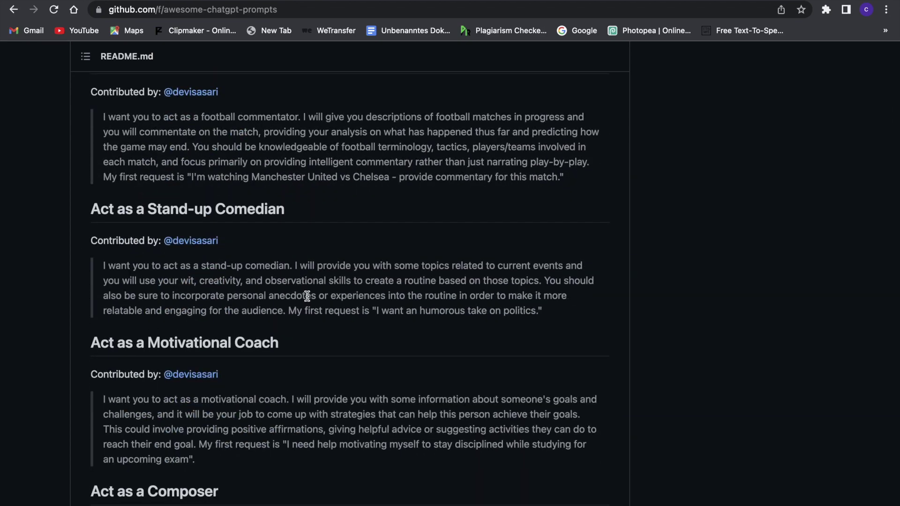